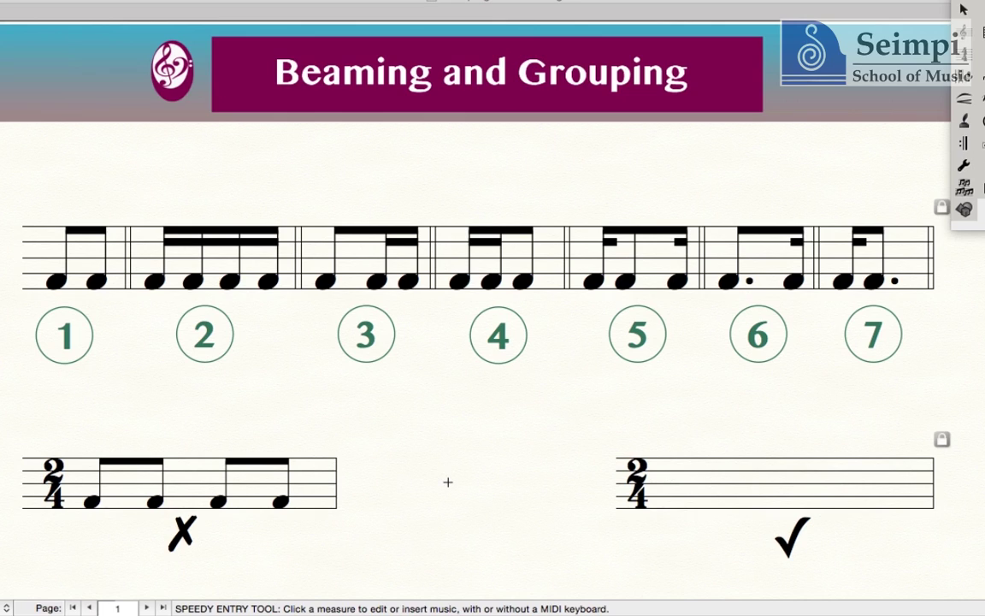
Step: Enter four eighth notes in the lowest space of the empty 2/4 measure, all joined under one beam
scroll(447, 481, down, 3)
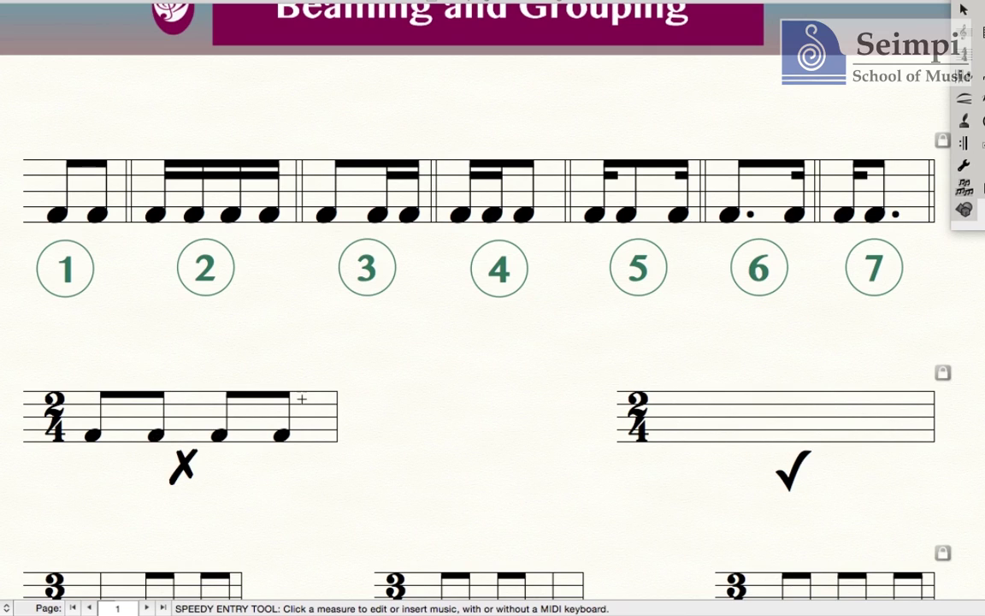
click(697, 437)
key(Up)
key(Up)
key(Up)
key(4)
key(4)
key(4)
key(4)
click(776, 344)
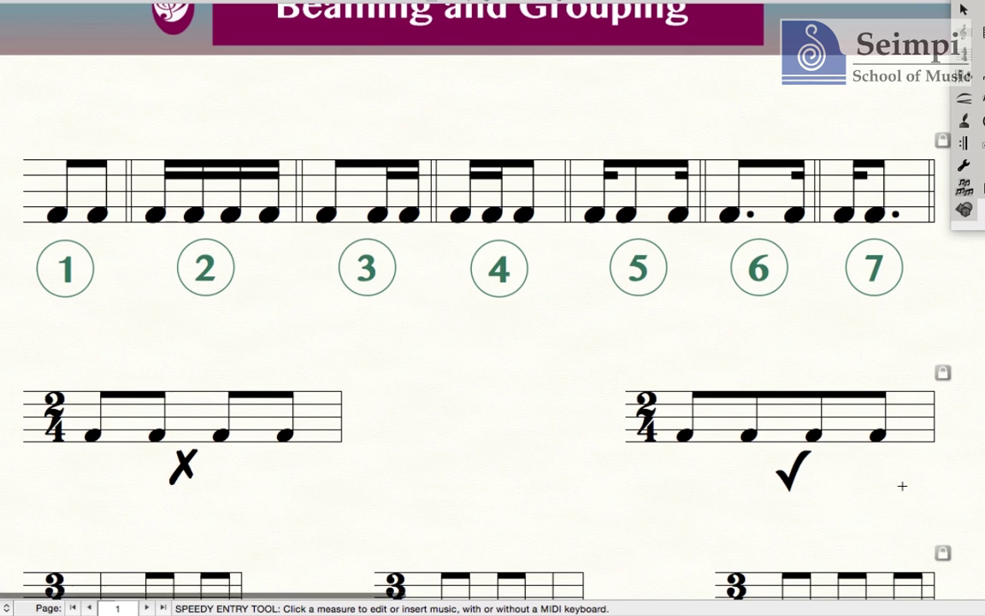
Step: Join the two eighth-note pairs after the quarter note in the first 3/4 measure under a single beam
scroll(902, 486, down, 5)
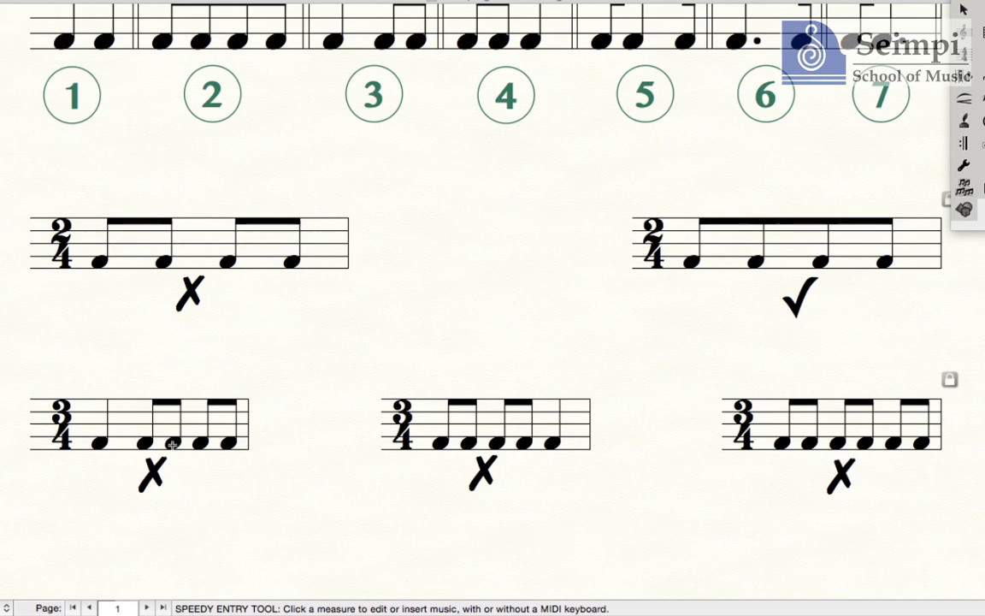
click(168, 399)
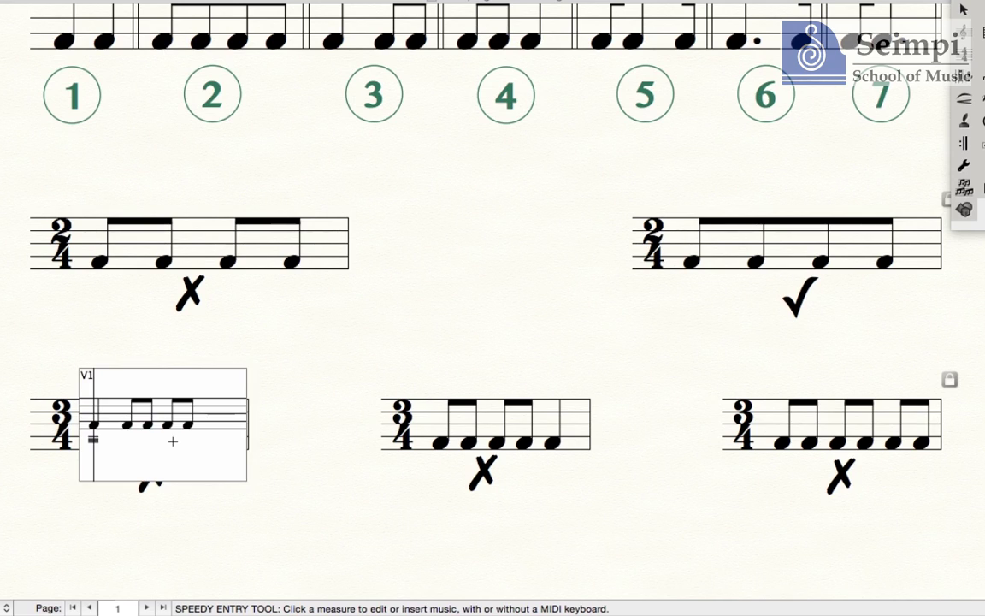
click(168, 425)
key(/)
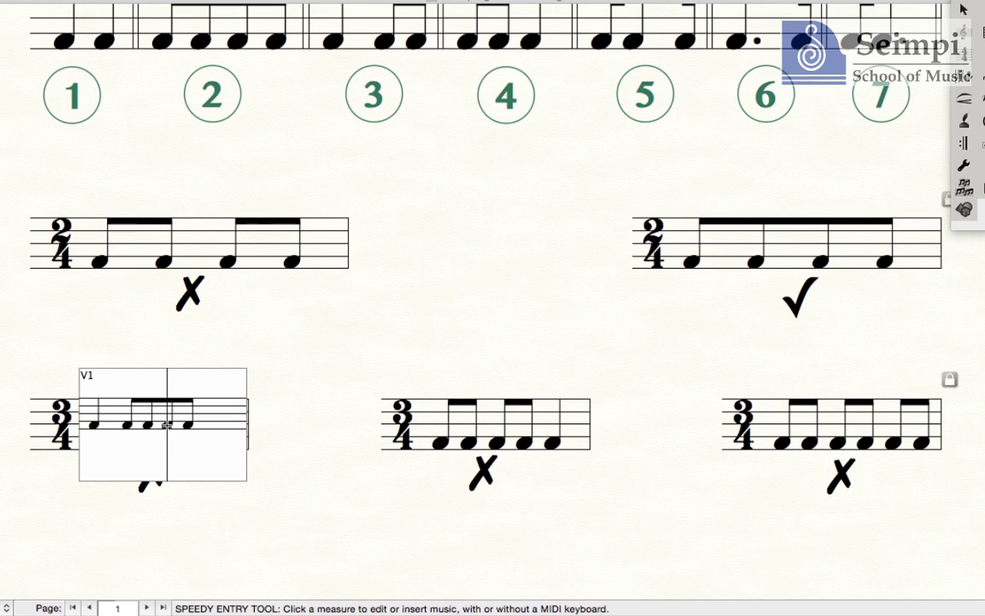
click(309, 397)
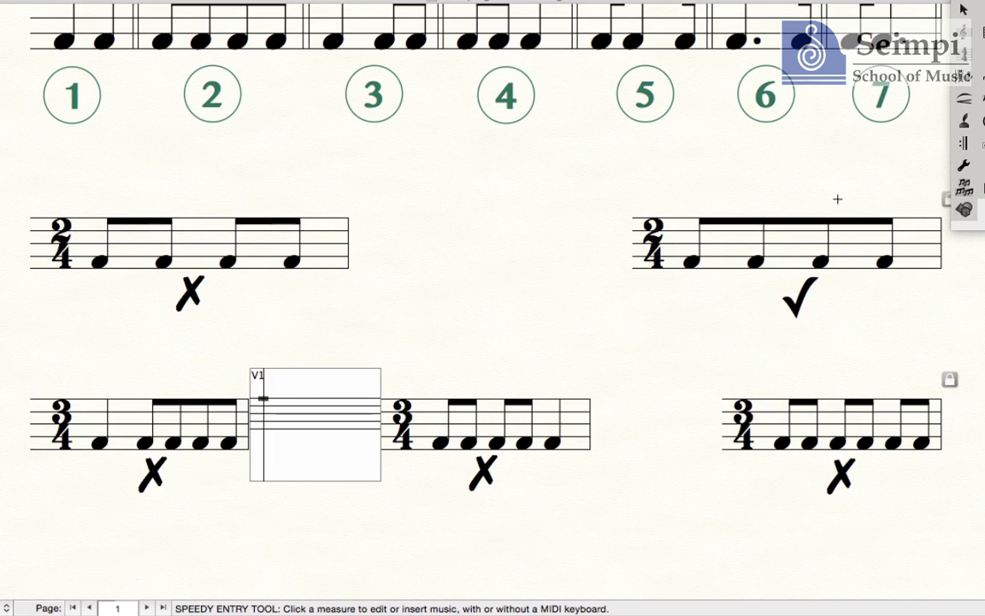
Step: Replace the cross below the first 3/4 measure with a check mark
click(980, 167)
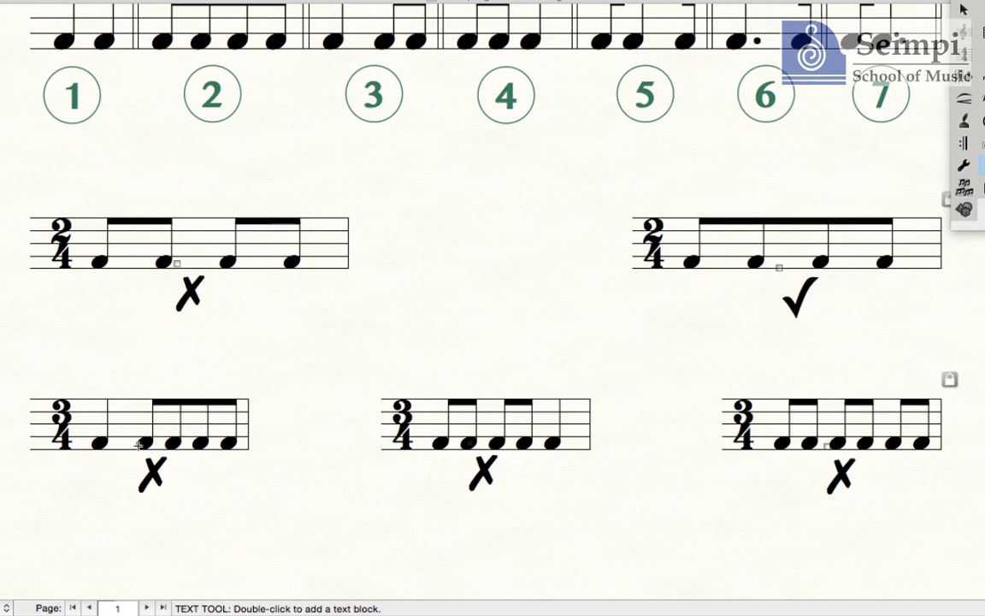
double_click(152, 473)
text(√)
click(249, 519)
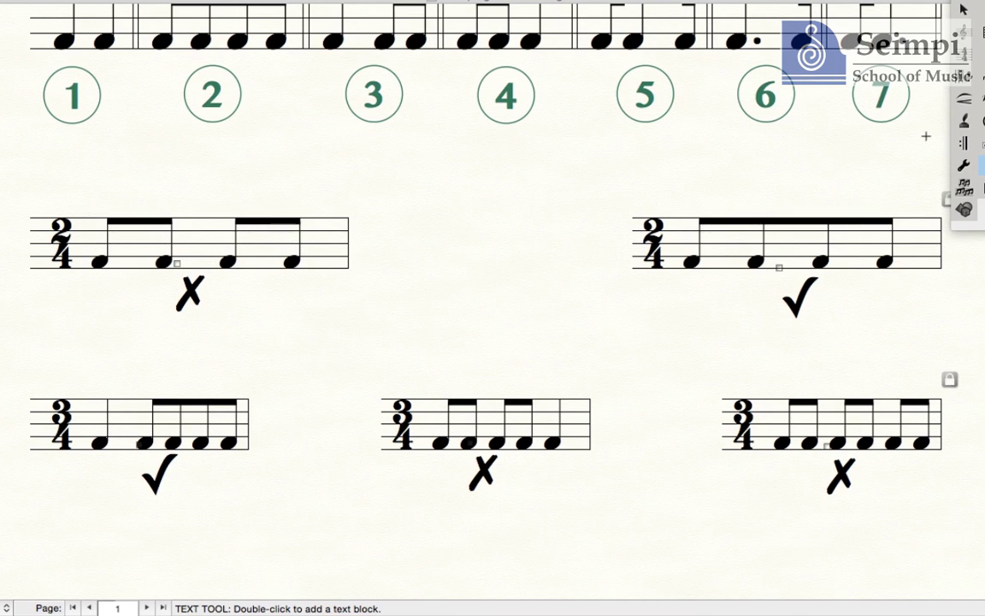
Step: Join the four eighth notes before the quarter note in the second 3/4 measure under a single beam
click(965, 75)
click(468, 437)
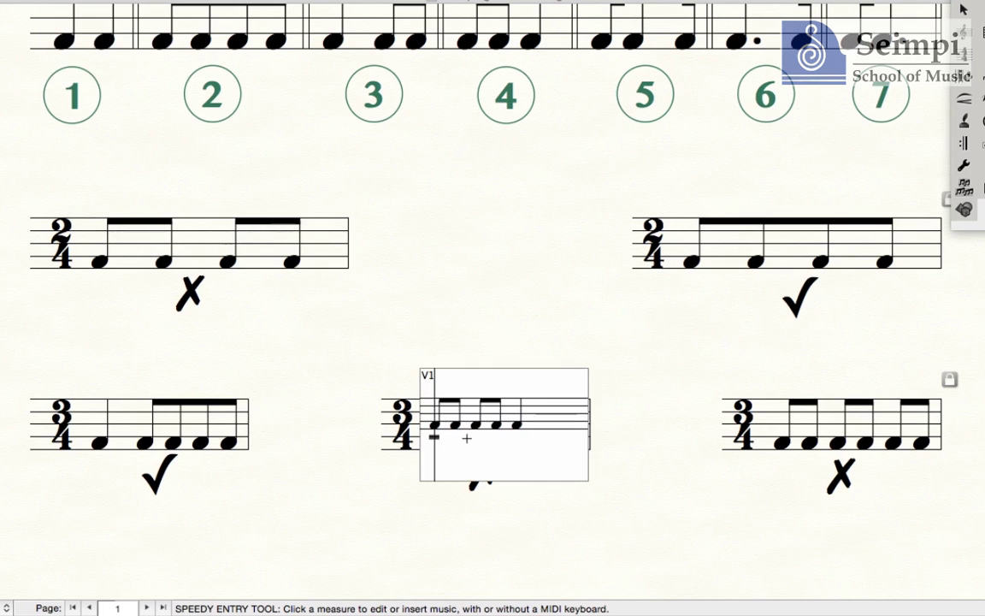
click(476, 424)
key(/)
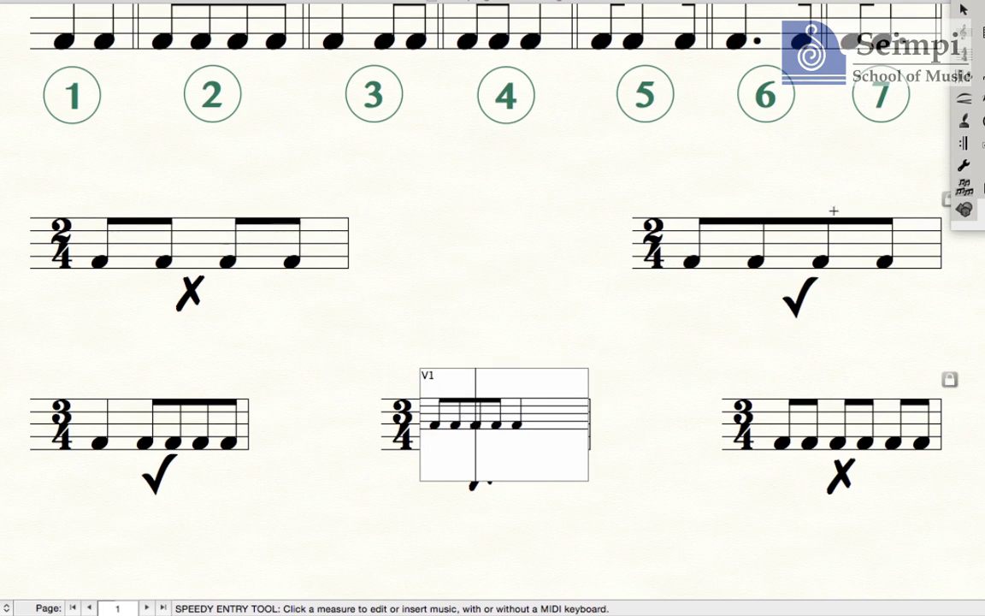
Step: Replace the cross below the second 3/4 measure with a check mark
click(979, 165)
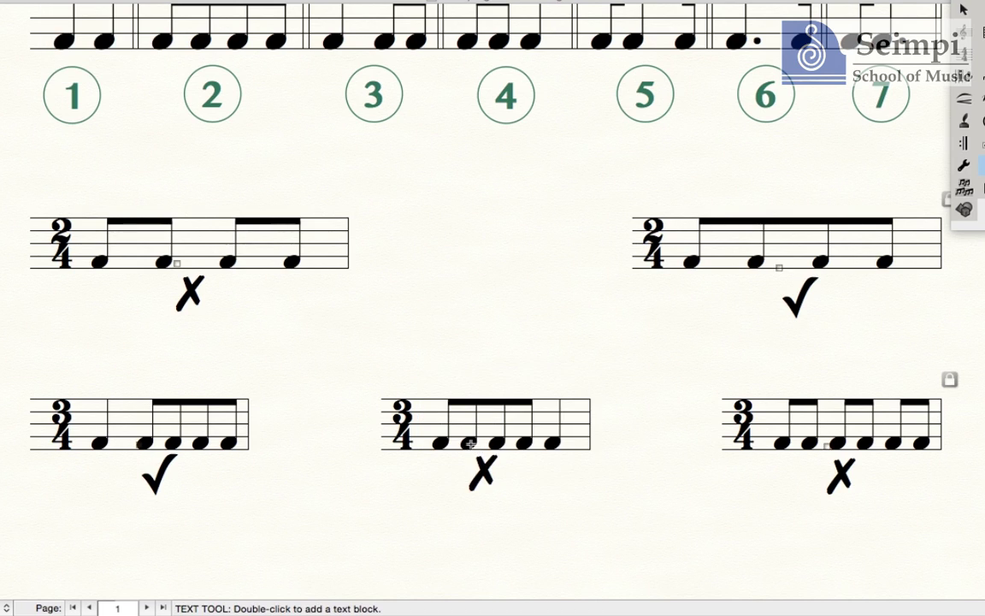
double_click(470, 446)
key(super+a)
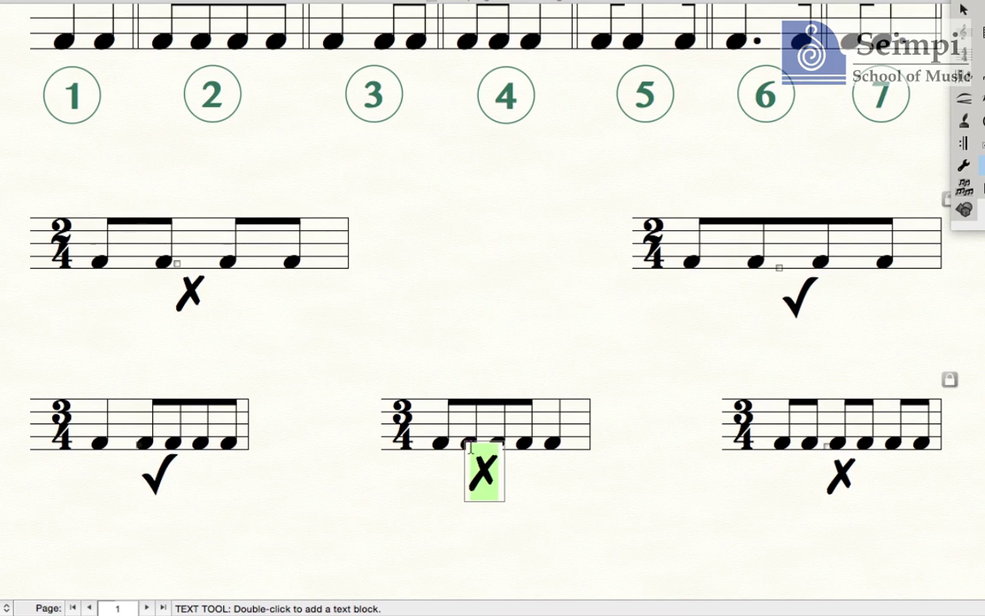
text(√)
click(599, 497)
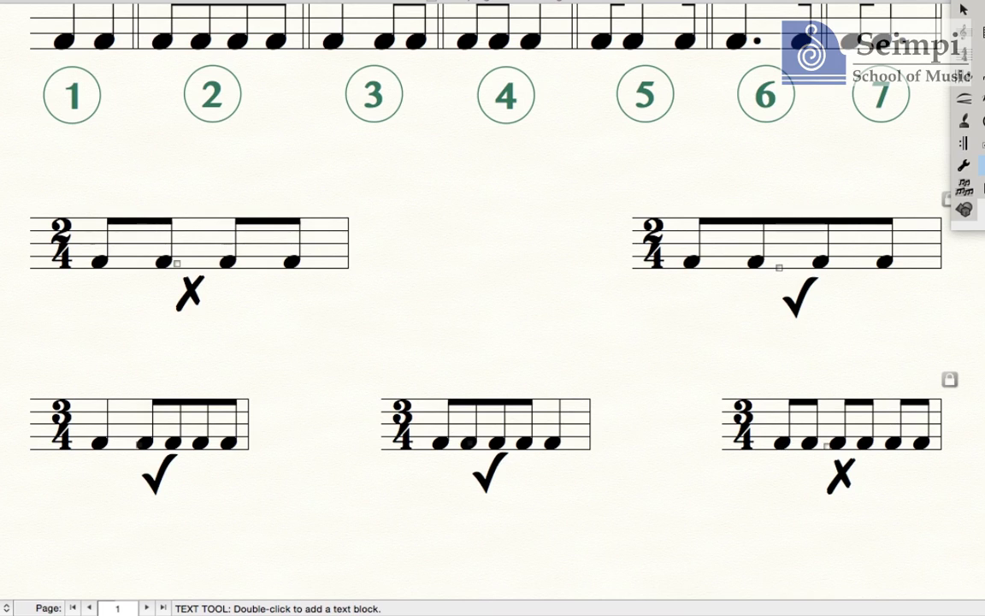
Step: Join all six eighth notes in the third 3/4 measure under one continuous beam
key(ctrl+s)
click(836, 443)
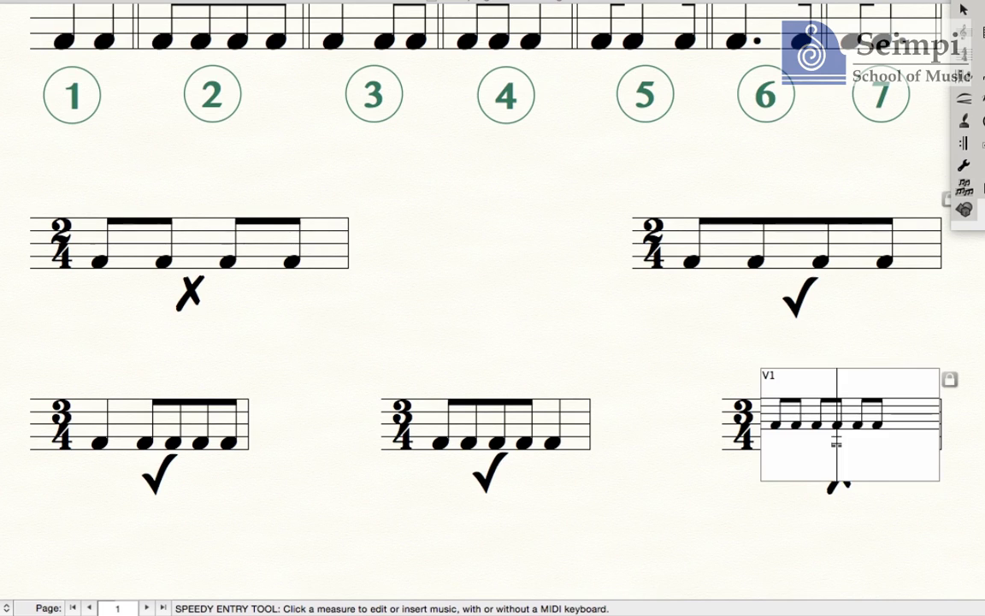
key(Left)
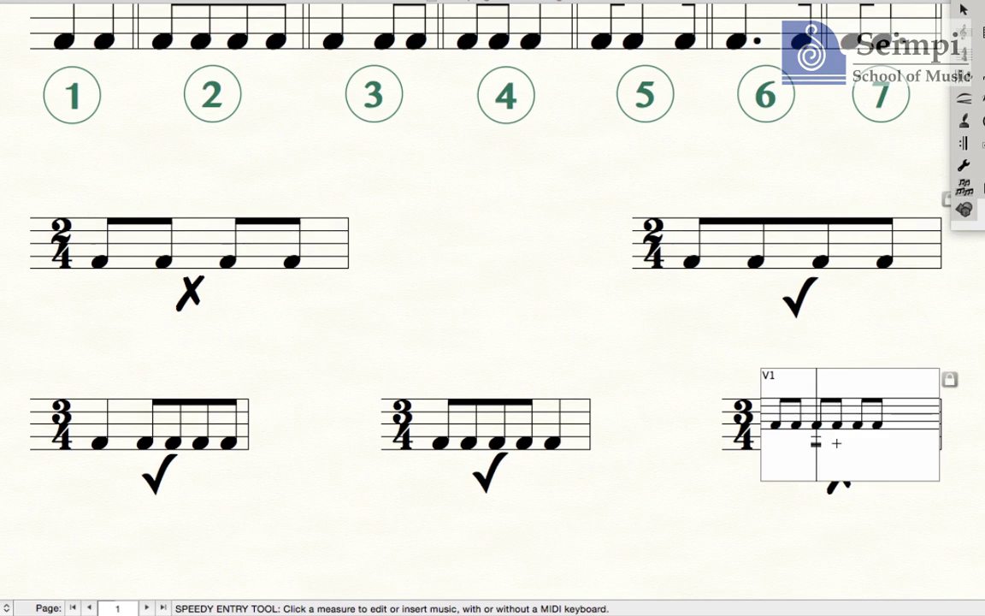
key(Right)
key(Right)
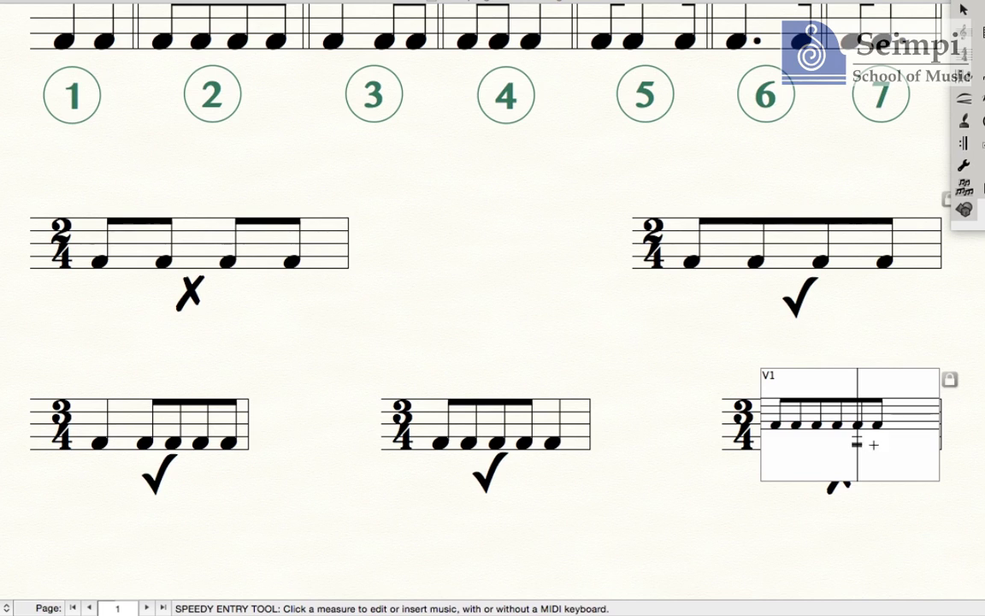
Step: Replace the cross below the third 3/4 measure with a check mark
click(982, 165)
drag(827, 445, 827, 445)
double_click(827, 446)
key(super+a)
text(✓)
click(766, 517)
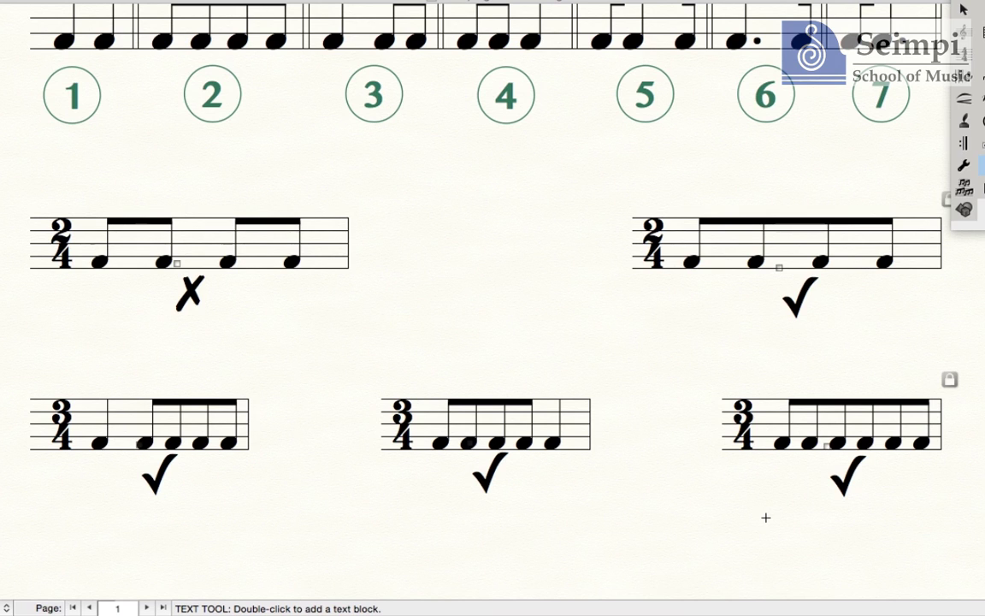
Step: Fill the first empty 4/4 measure with two quarter notes and four eighth notes beamed together, in the lowest space
scroll(766, 517, down, 5)
scroll(765, 517, down, 6)
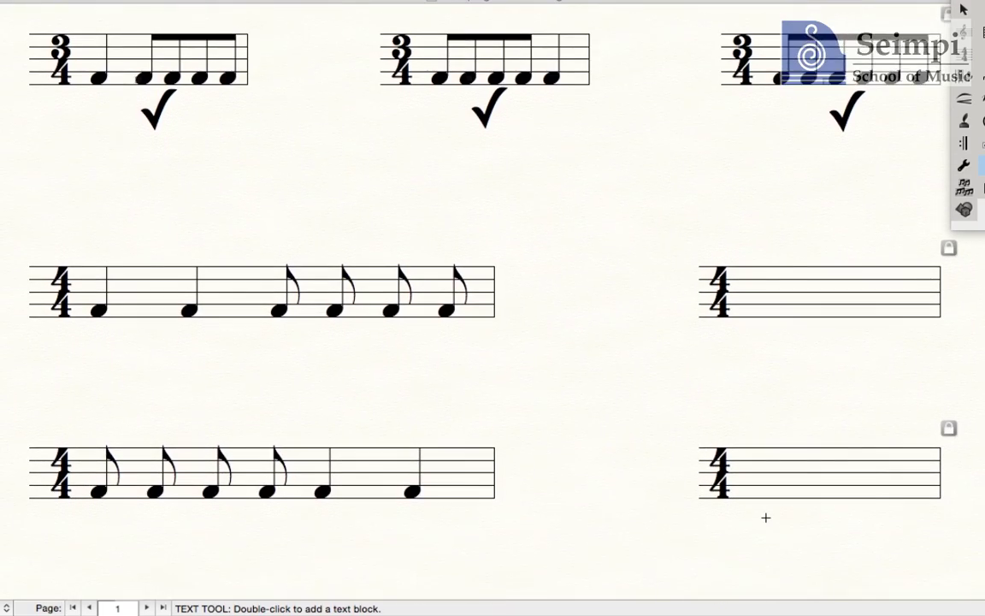
scroll(765, 518, down, 1)
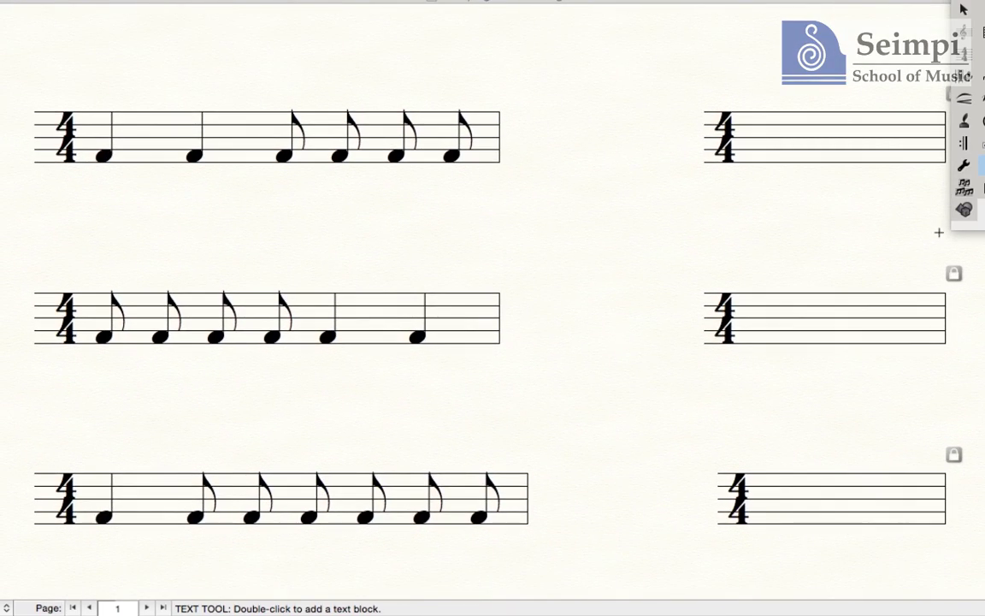
click(983, 75)
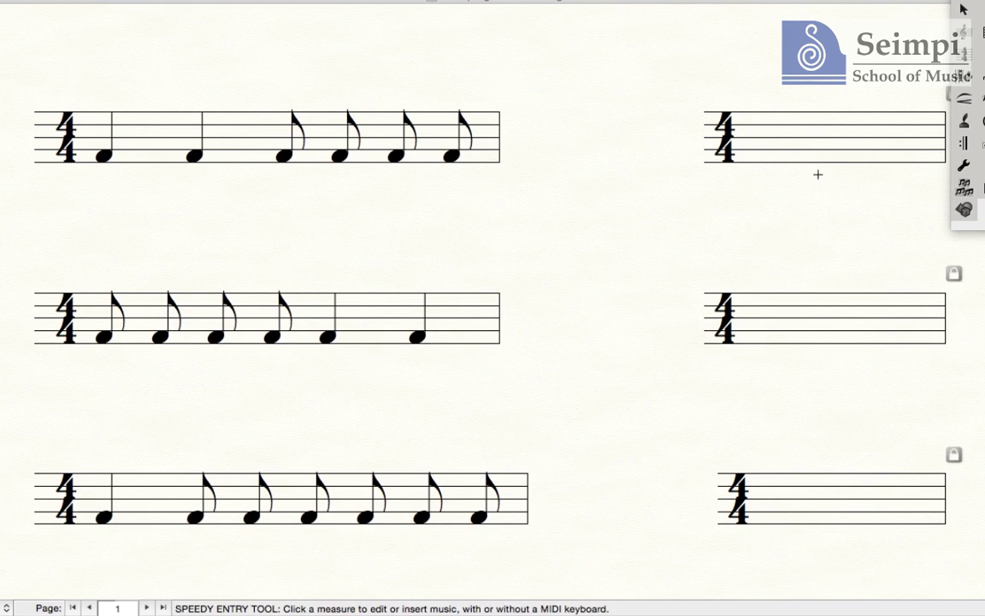
click(731, 150)
key(Up)
key(Up)
key(Up)
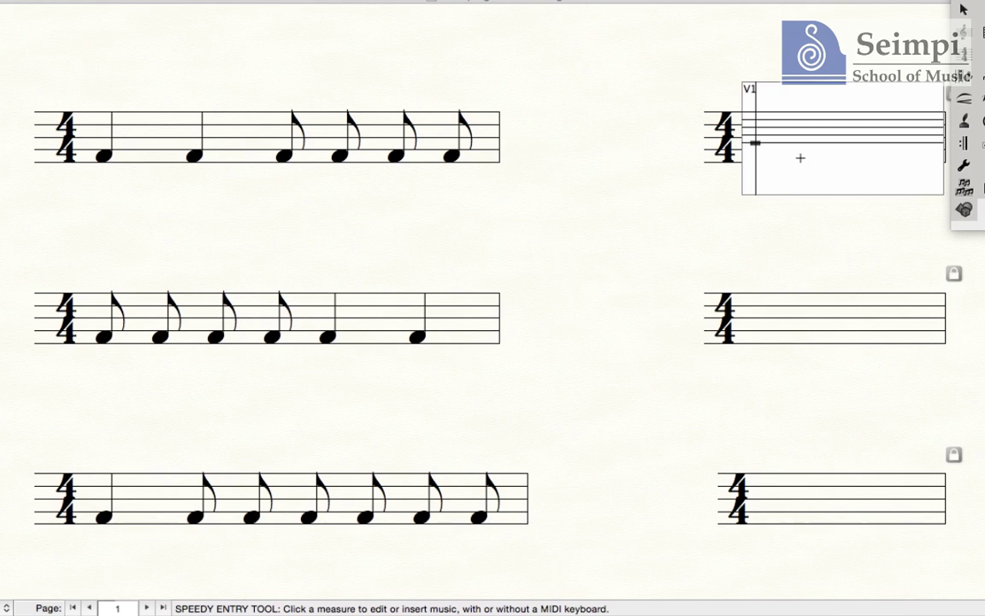
key(5)
key(5)
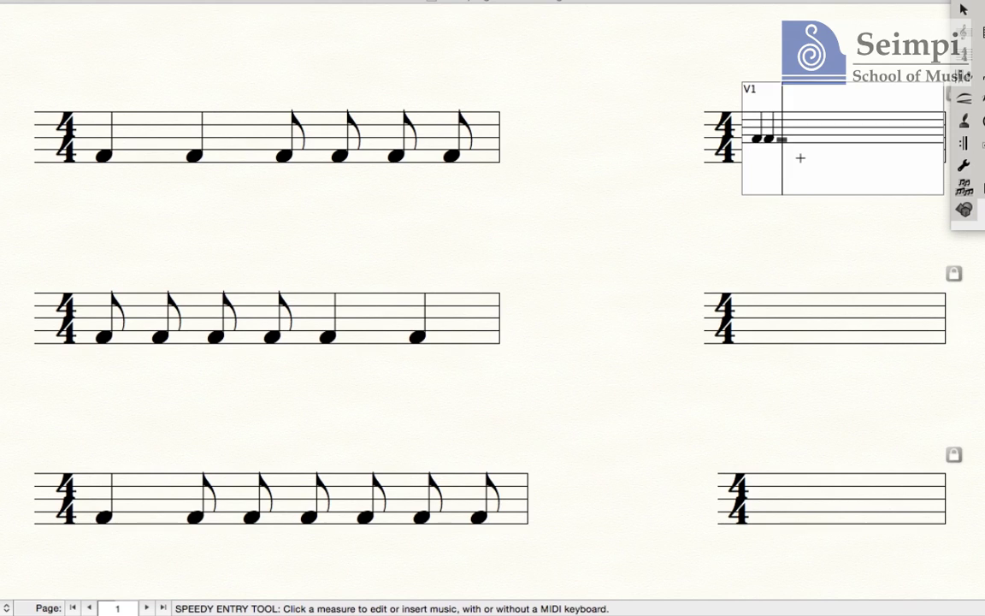
key(4)
key(4)
key(4)
key(4)
click(813, 73)
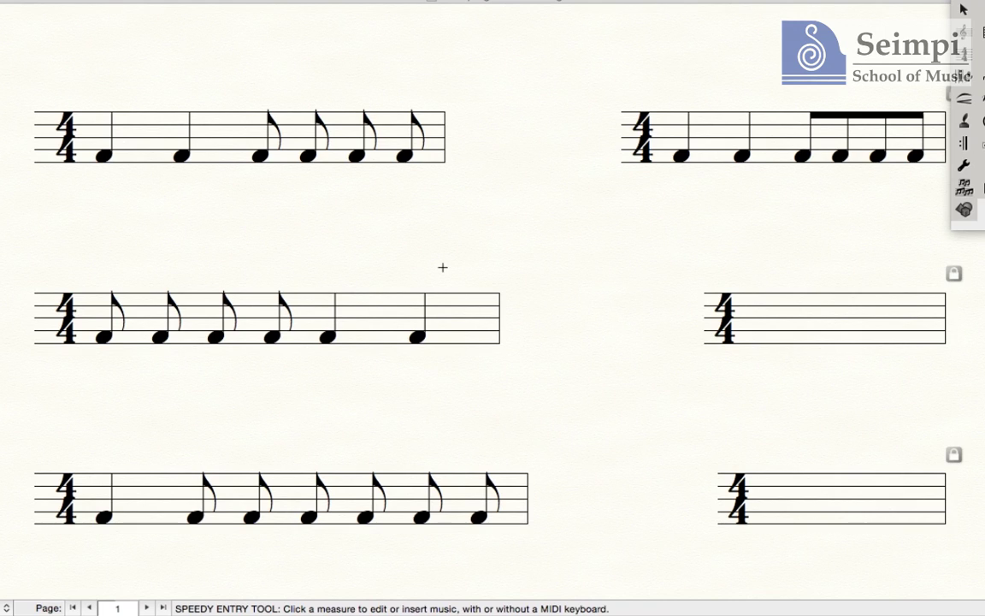
Step: Fill the second empty 4/4 measure with four eighth notes beamed together, followed by two quarter notes
click(750, 334)
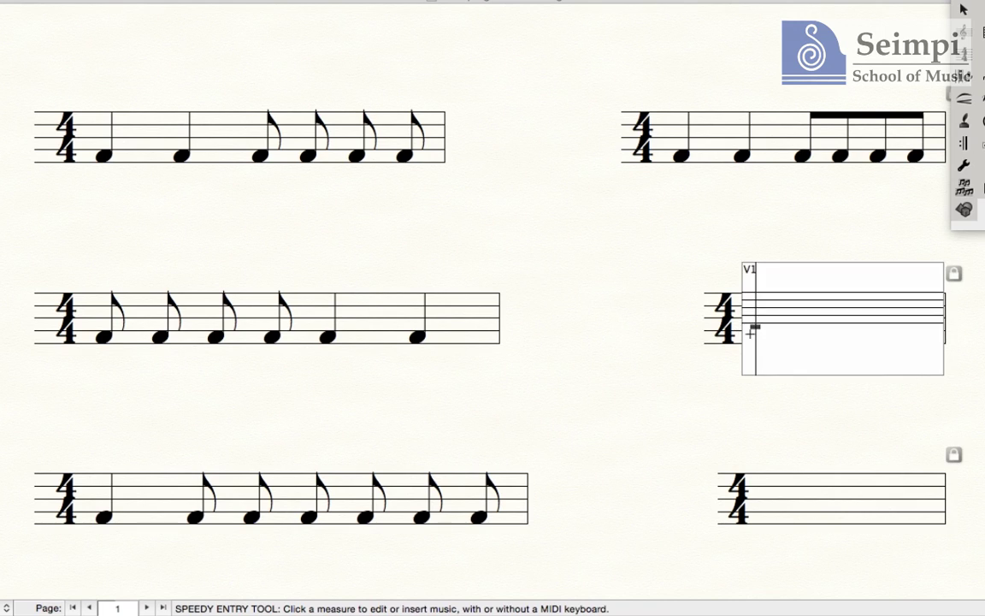
key(4)
key(4)
key(4)
key(4)
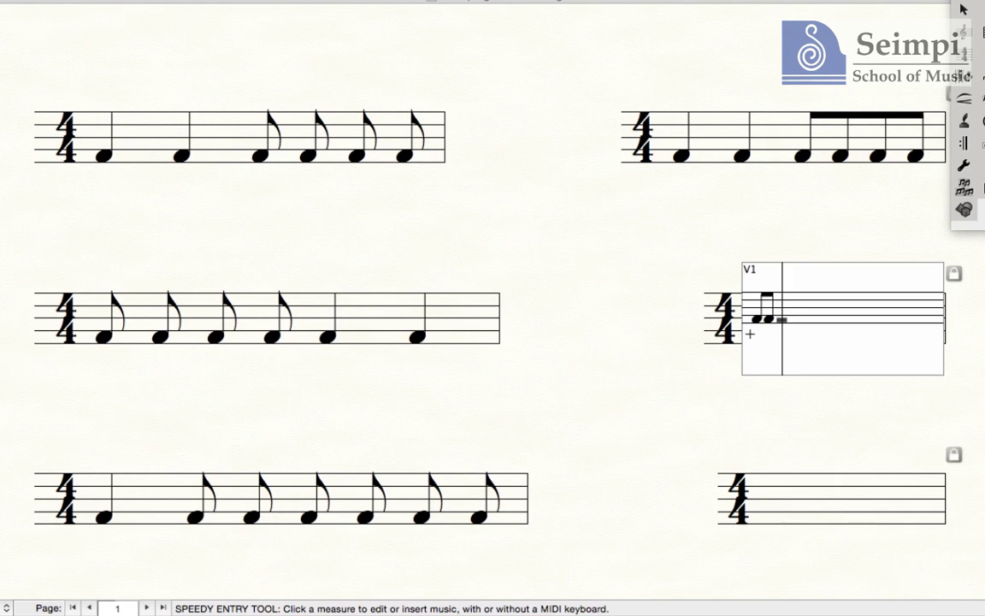
key(5)
key(5)
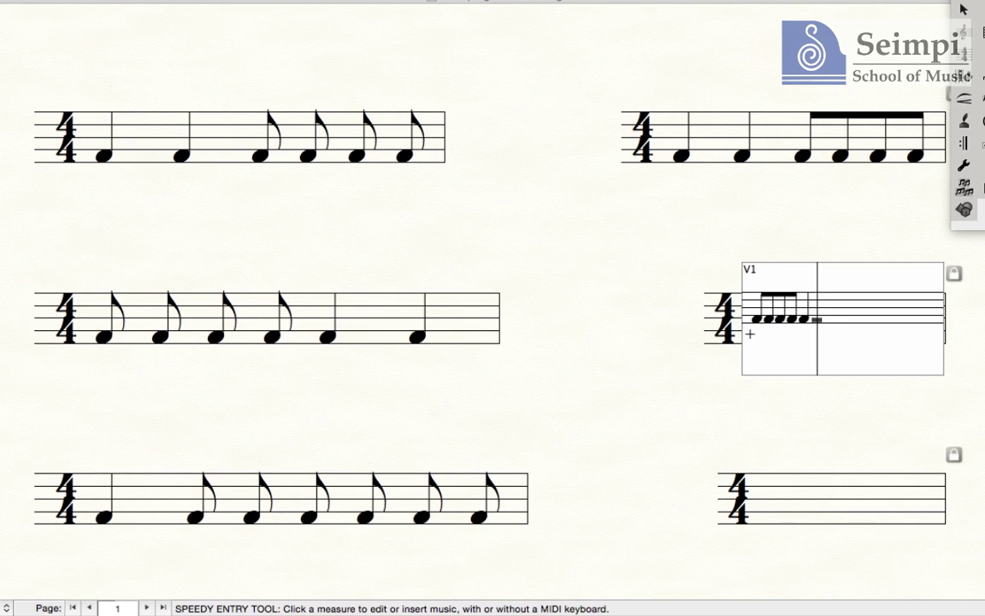
click(837, 231)
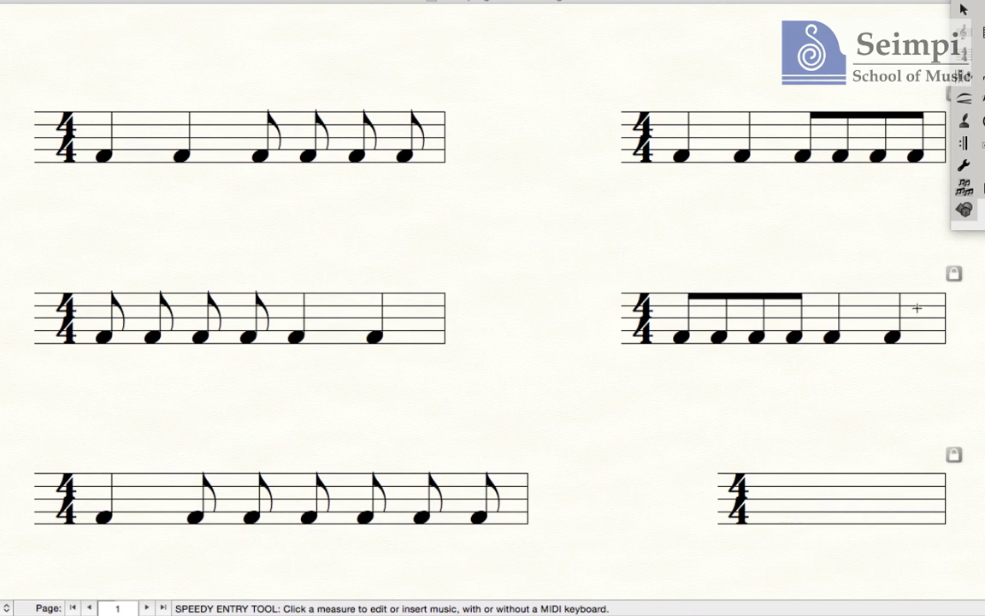
Step: Fill the third empty 4/4 measure with a quarter note, a beamed pair of eighth notes and a beamed group of four eighths
scroll(608, 559, down, 5)
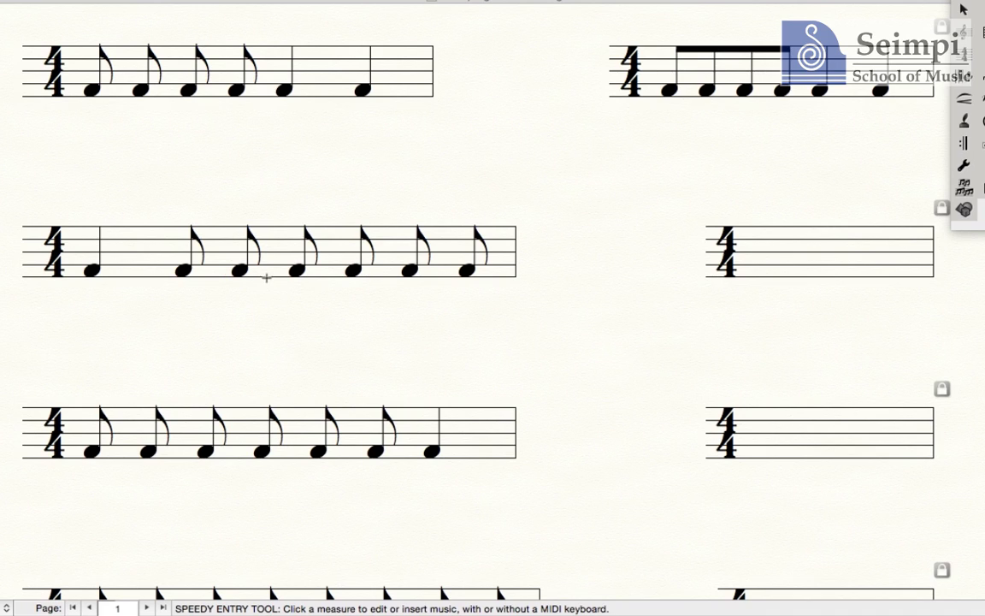
click(762, 268)
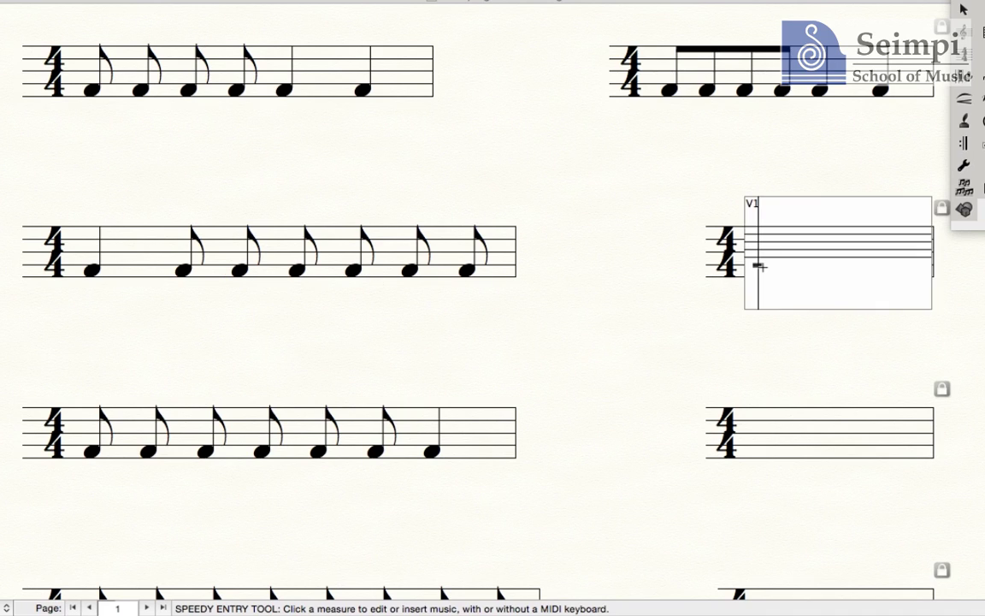
key(5)
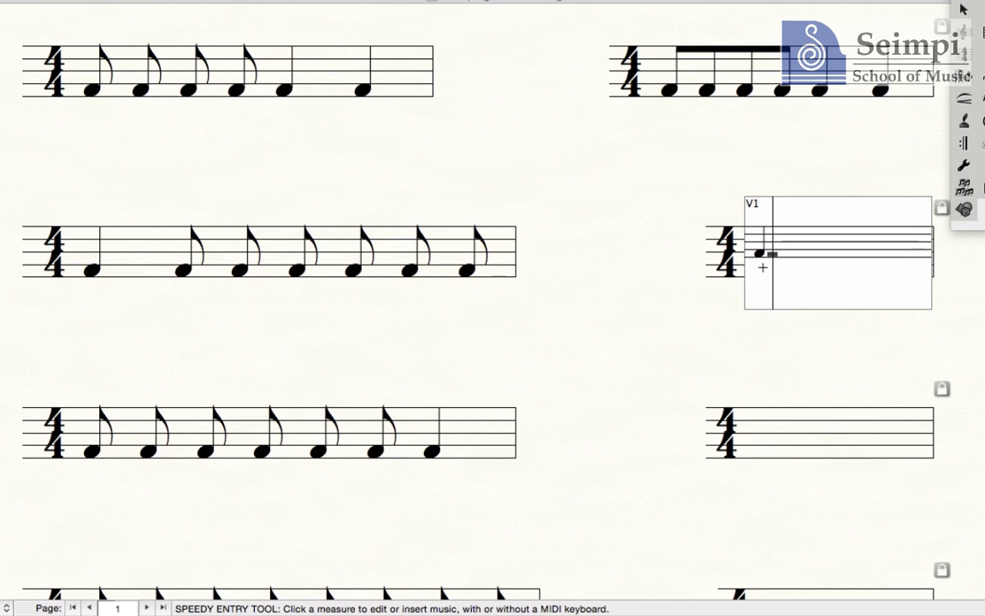
key(4)
key(4)
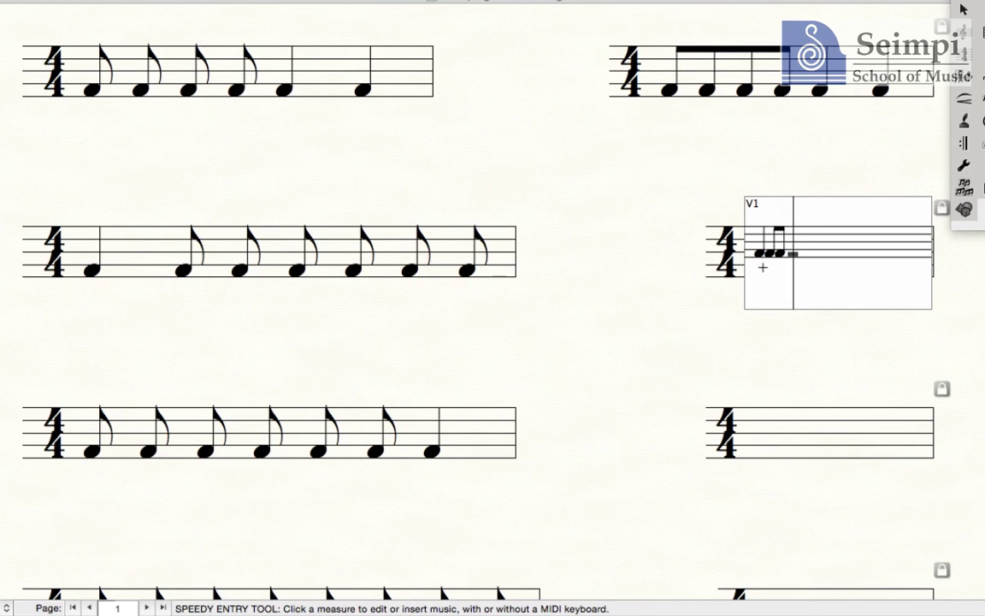
key(4)
key(4)
key(4)
key(4)
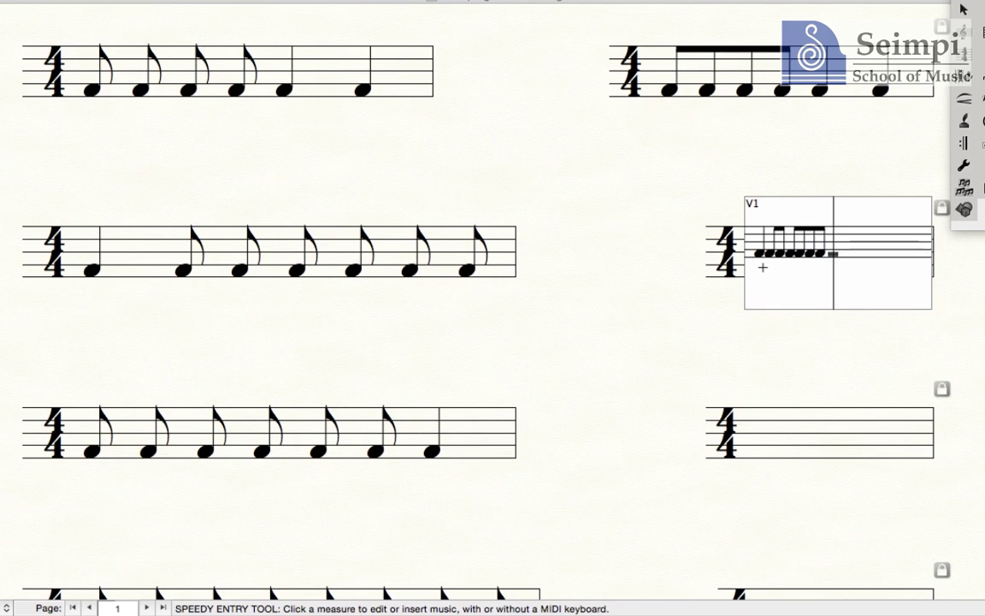
click(815, 171)
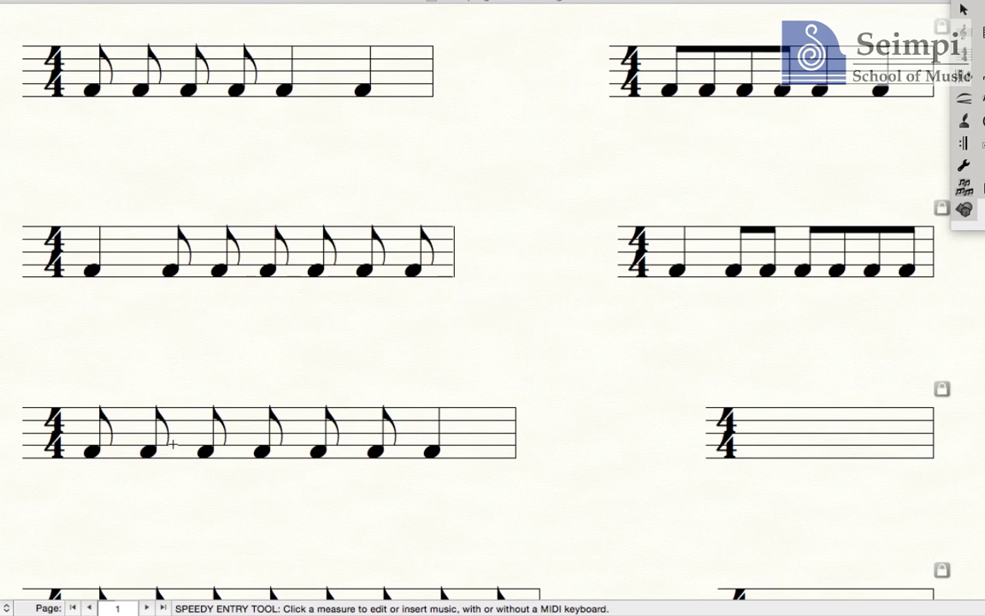
Step: Fill the fourth empty 4/4 measure with four beamed eighth notes, a beamed pair of eighths and a quarter note
click(837, 440)
key(Up)
key(Up)
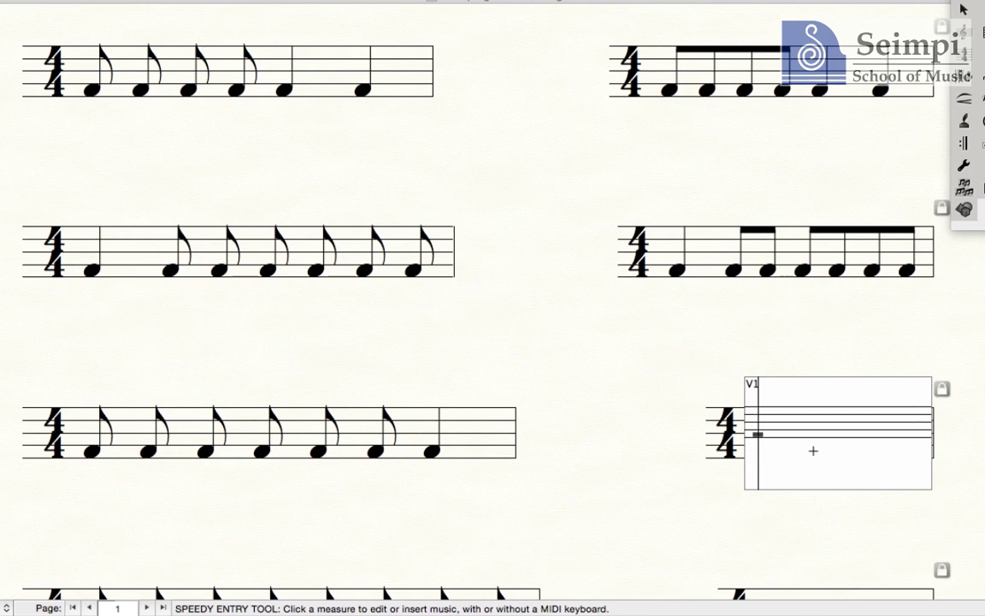
key(4)
key(4)
key(4)
key(4)
key(4)
key(4)
key(5)
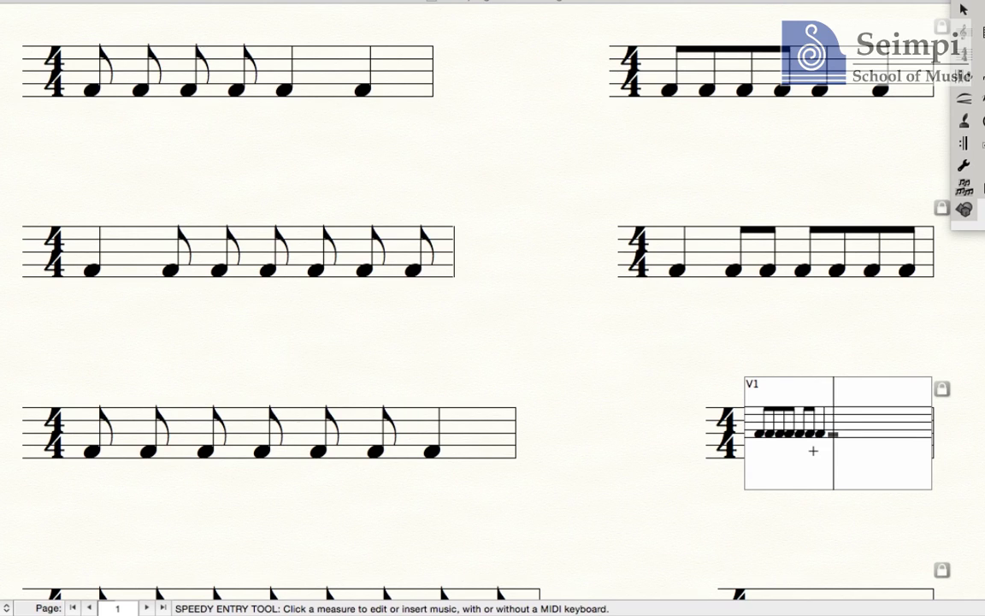
Step: Leave the finished measure and enter four eighth notes beamed together in the lowest space of the last empty 4/4 measure
click(890, 335)
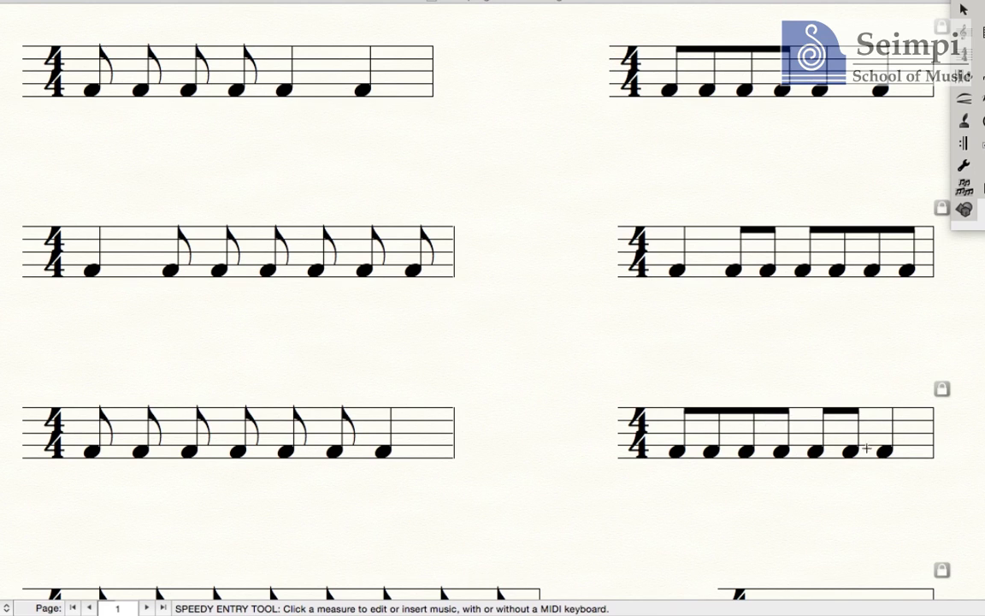
scroll(860, 439, down, 5)
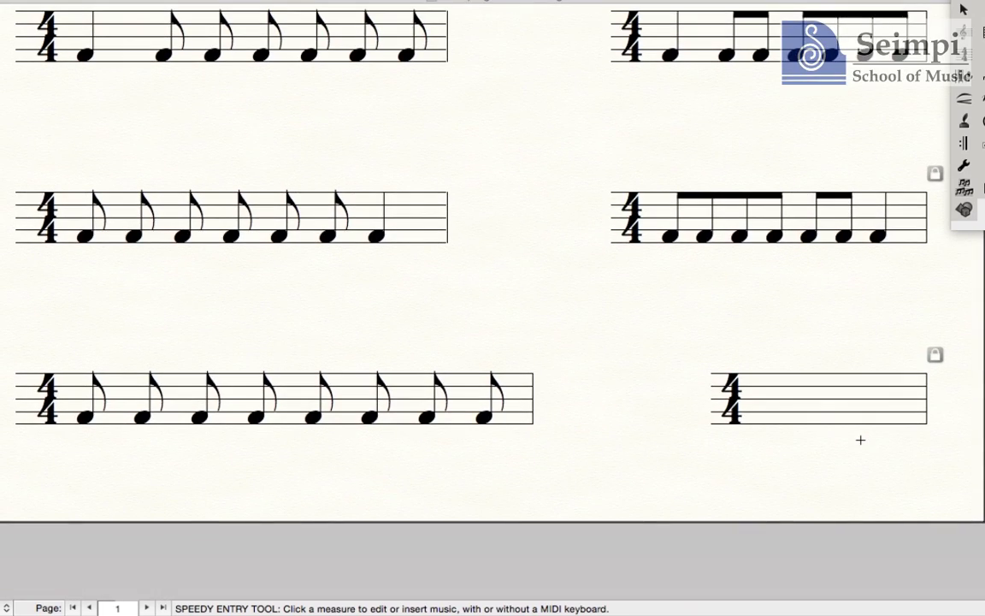
click(826, 415)
key(Up)
key(Up)
key(Up)
key(Up)
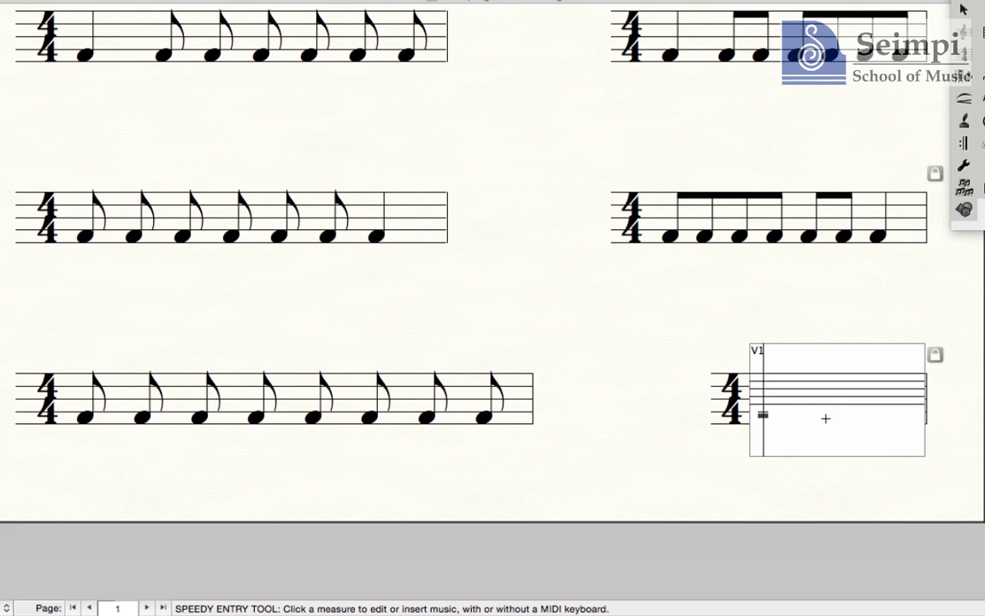
key(4)
key(4)
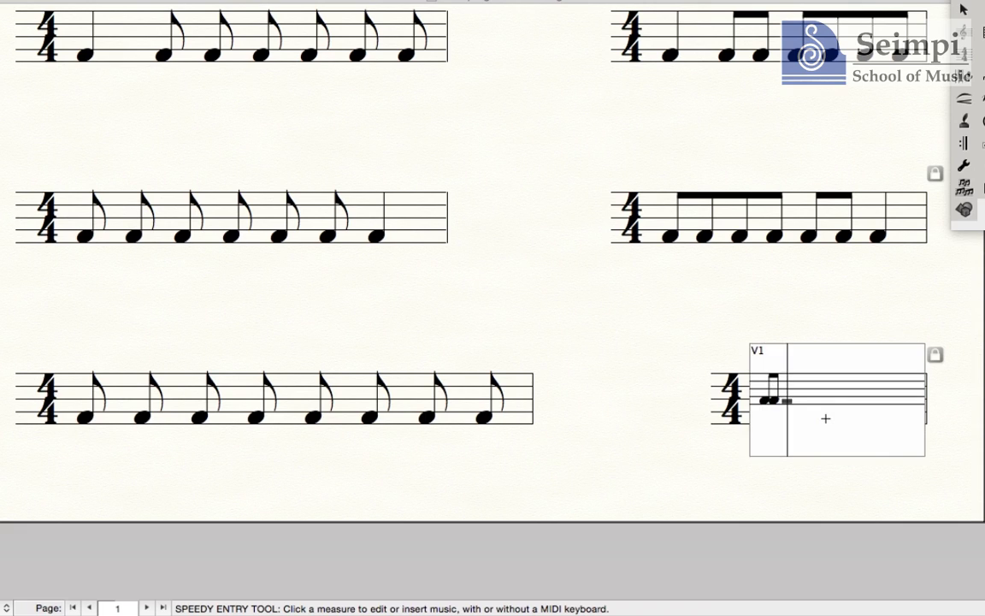
key(4)
key(4)
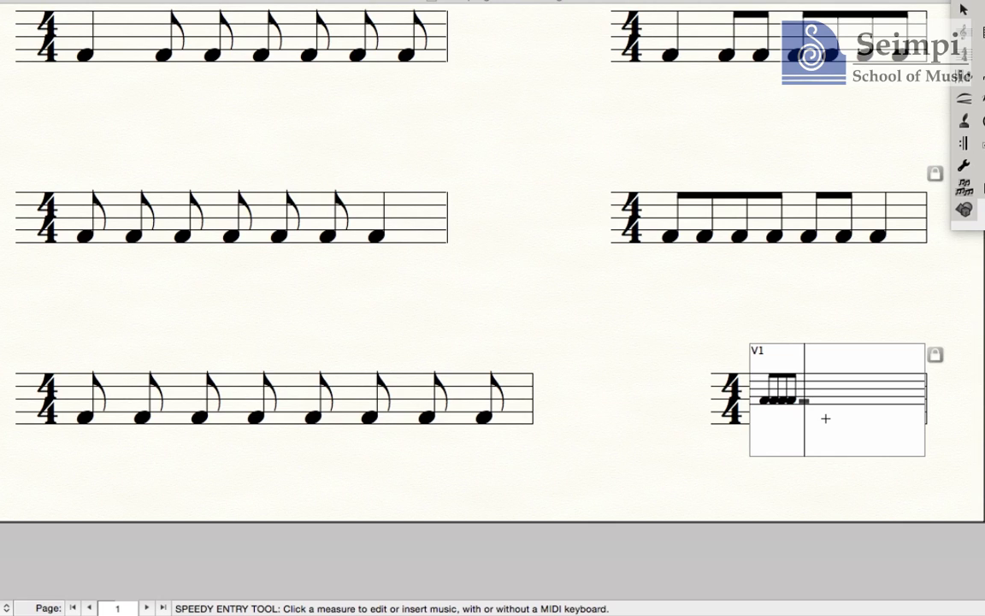
Step: Complete the last 4/4 measure with four more eighth notes in the lowest space, joined as a second beamed group separate from the first
key(4)
key(4)
key(4)
key(4)
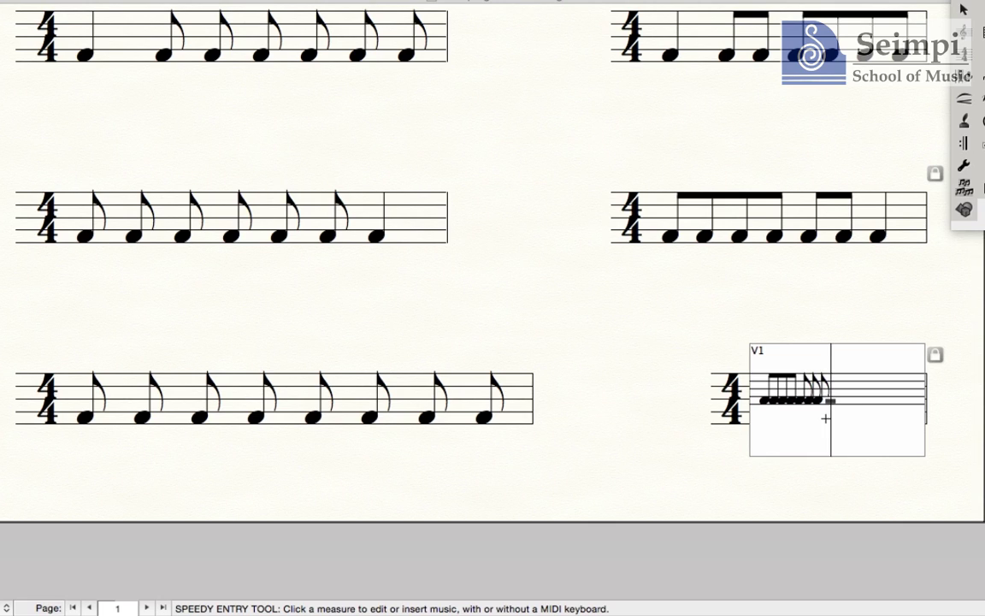
key(Left)
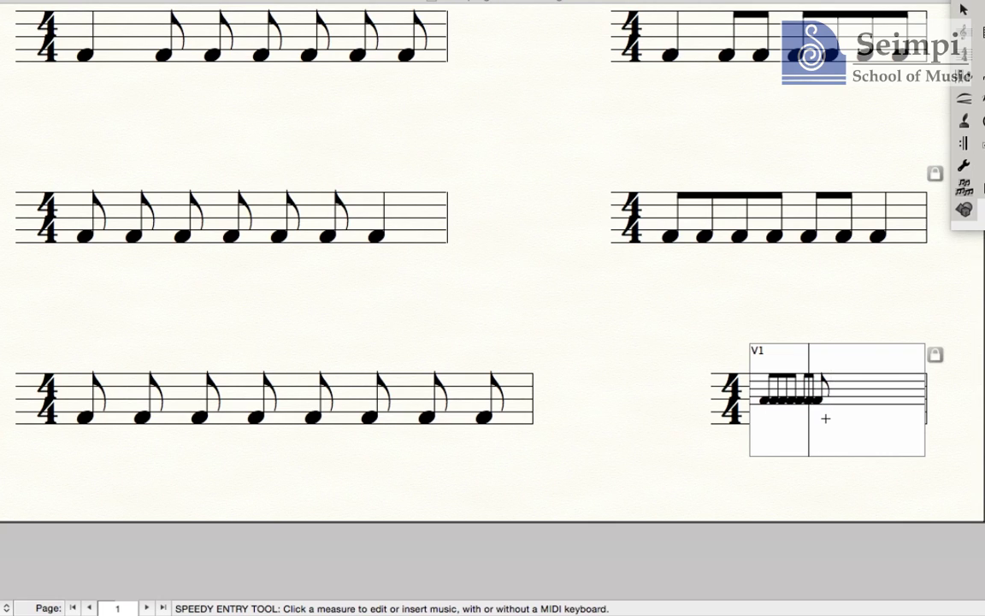
key(Right)
key(slash)
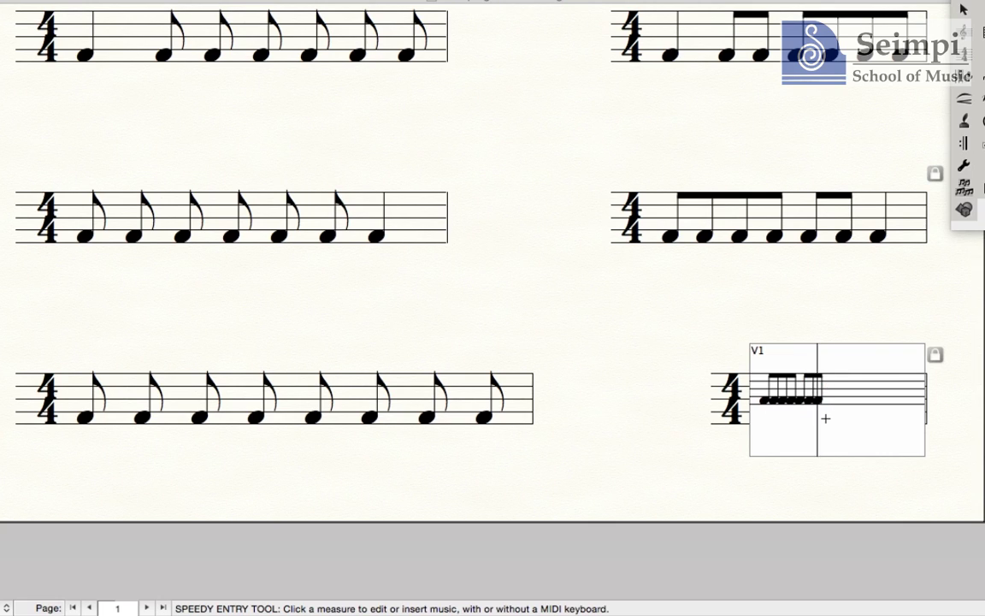
key(Right)
key(4)
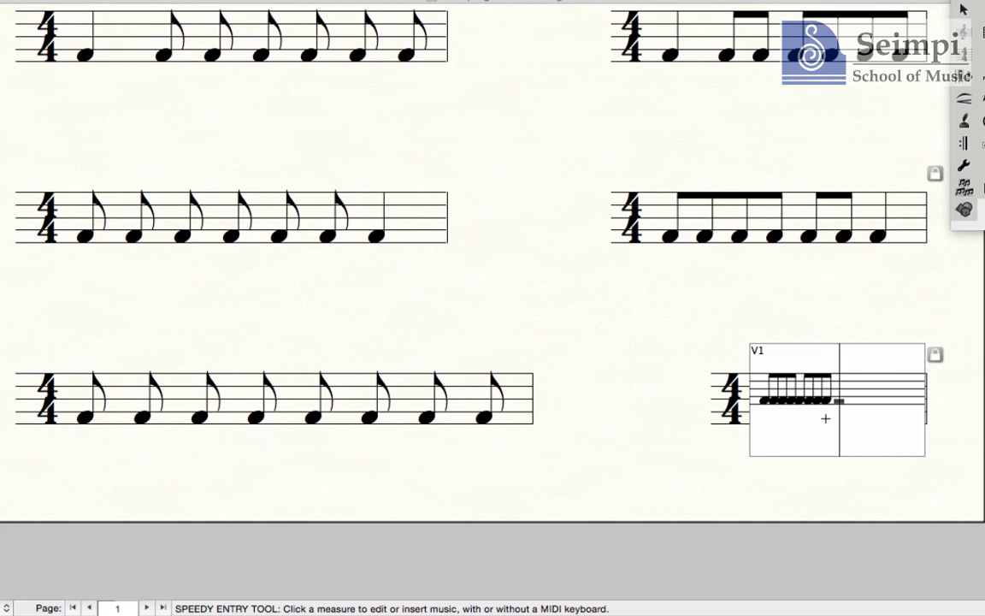
click(789, 267)
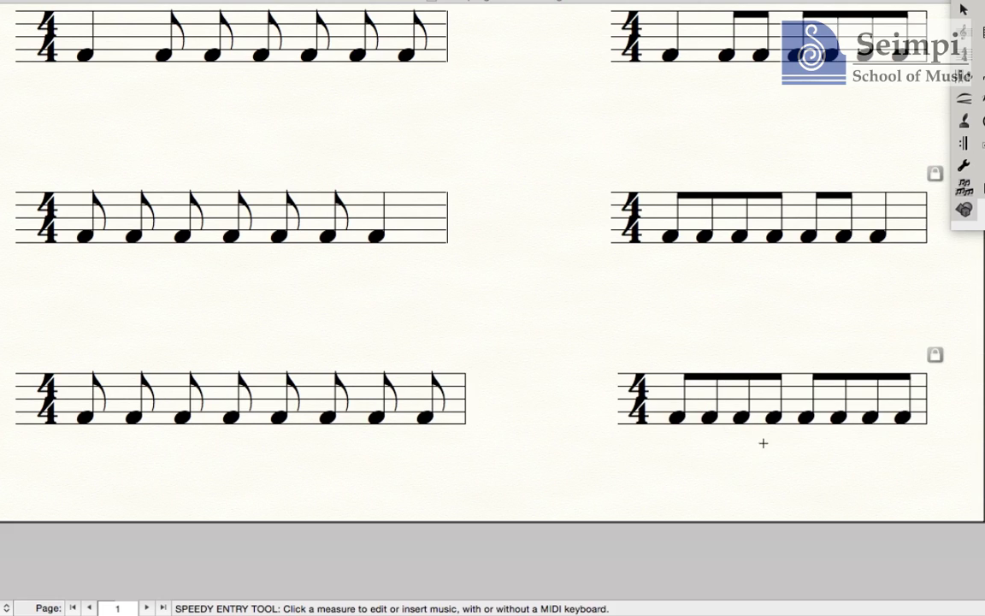